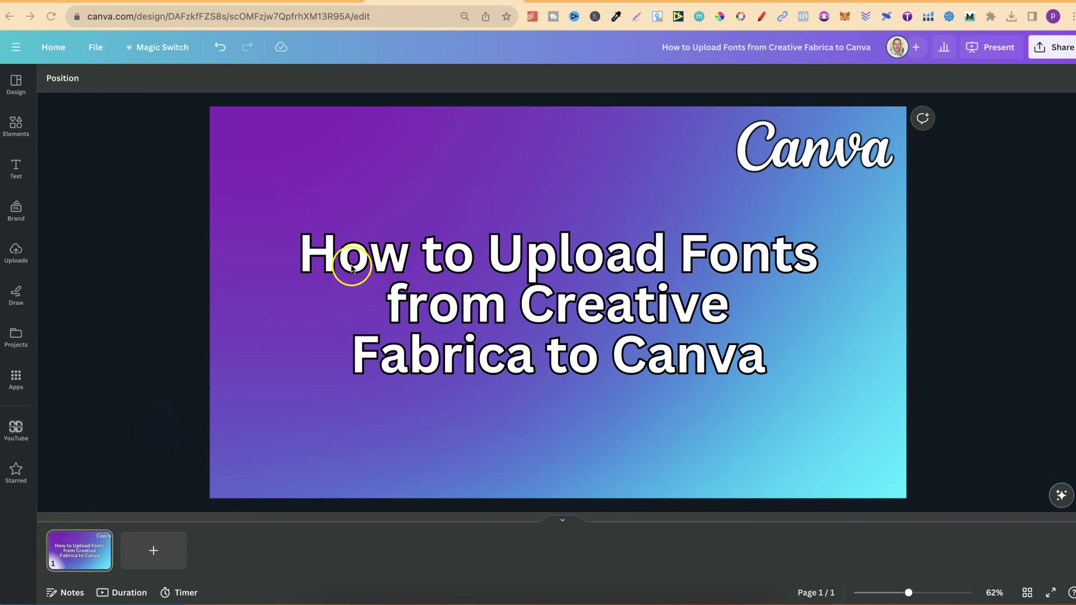
Download the Super Shine font zip from its Creative Fabrica product page
{"action": "left_click", "coordinate": [572, 3]}
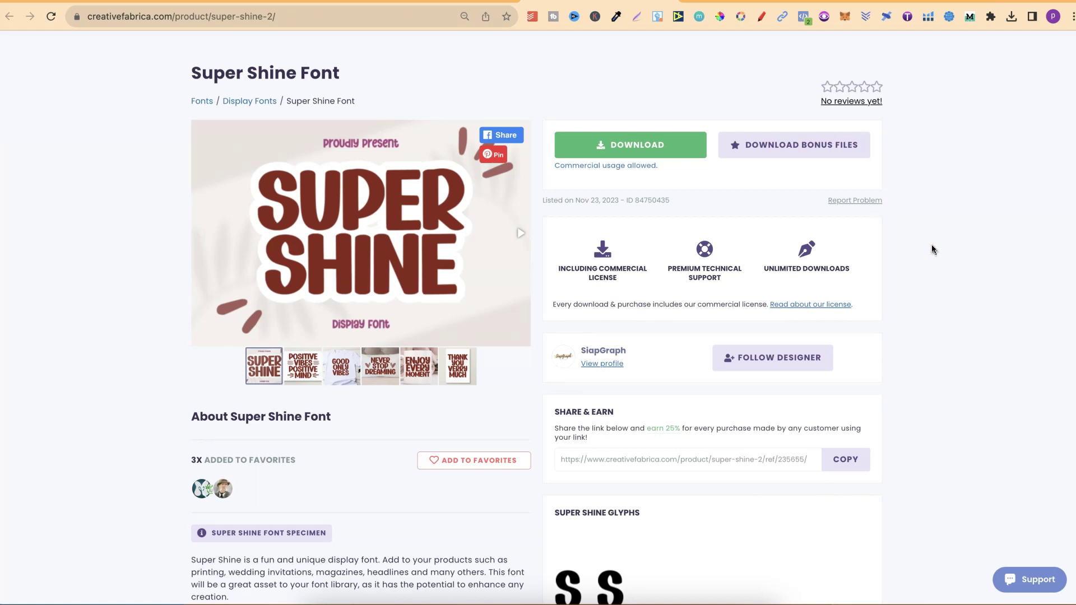
{"action": "left_click", "coordinate": [648, 144]}
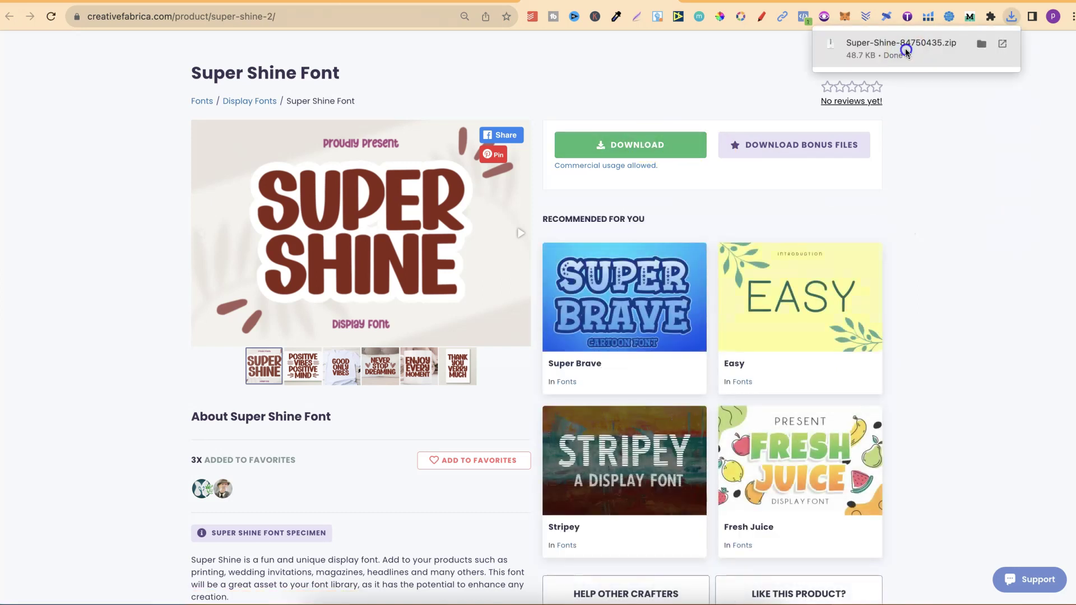
Unzip the Super Shine download and check its Super Shine.otf and Supershine.ttf files in Finder
{"action": "left_click", "coordinate": [906, 48]}
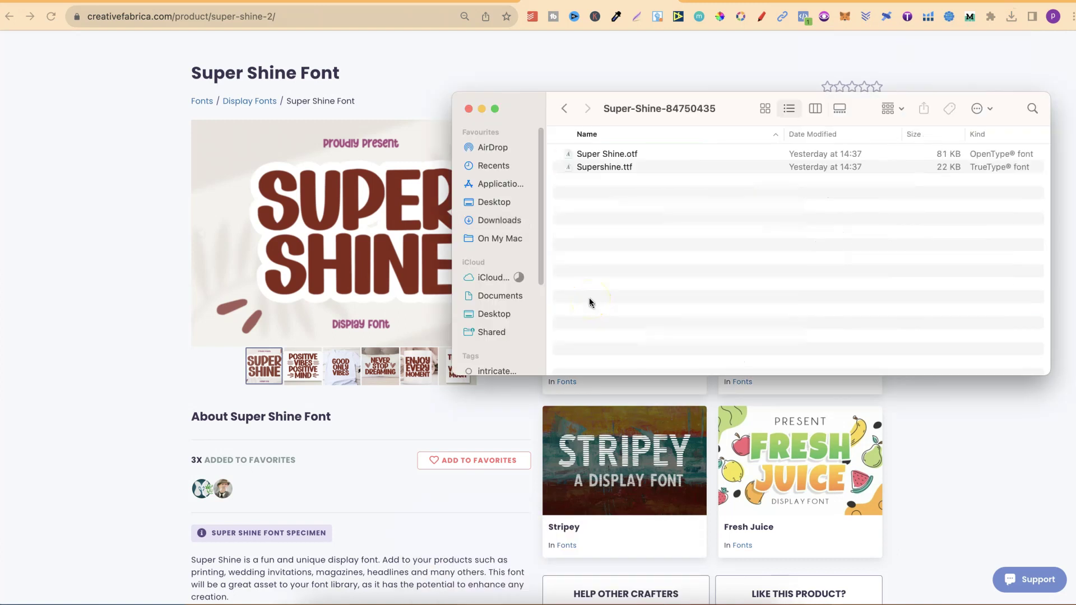
{"action": "left_click_drag", "start_coordinate": [642, 193], "coordinate": [612, 158]}
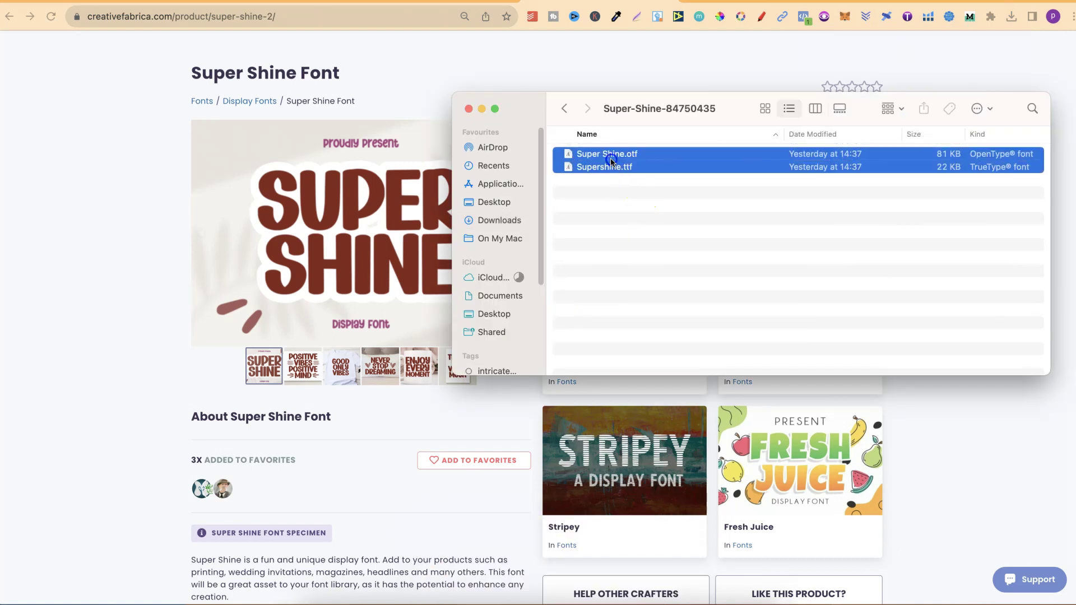
{"action": "left_click", "coordinate": [636, 206]}
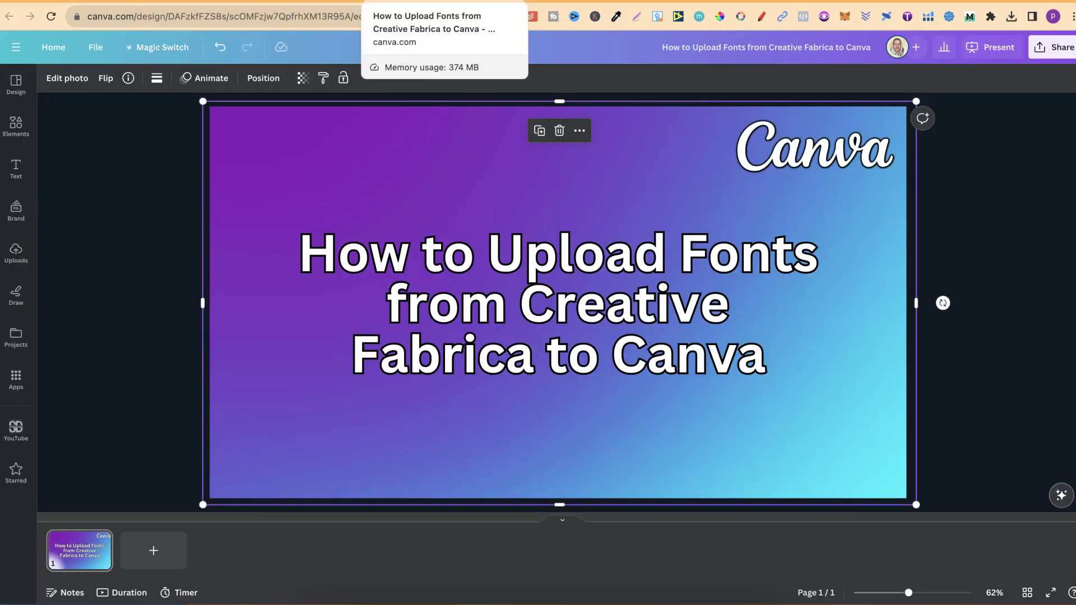
Select the title text instead of the photo and show its Canva Sans font list
{"action": "left_click", "coordinate": [966, 388]}
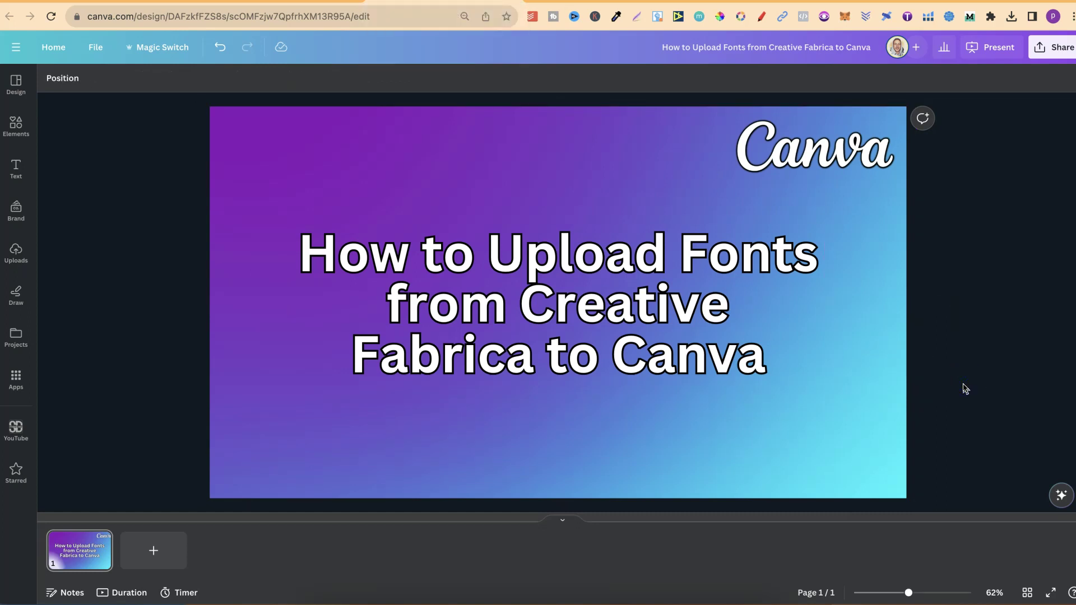
{"action": "left_click", "coordinate": [641, 306]}
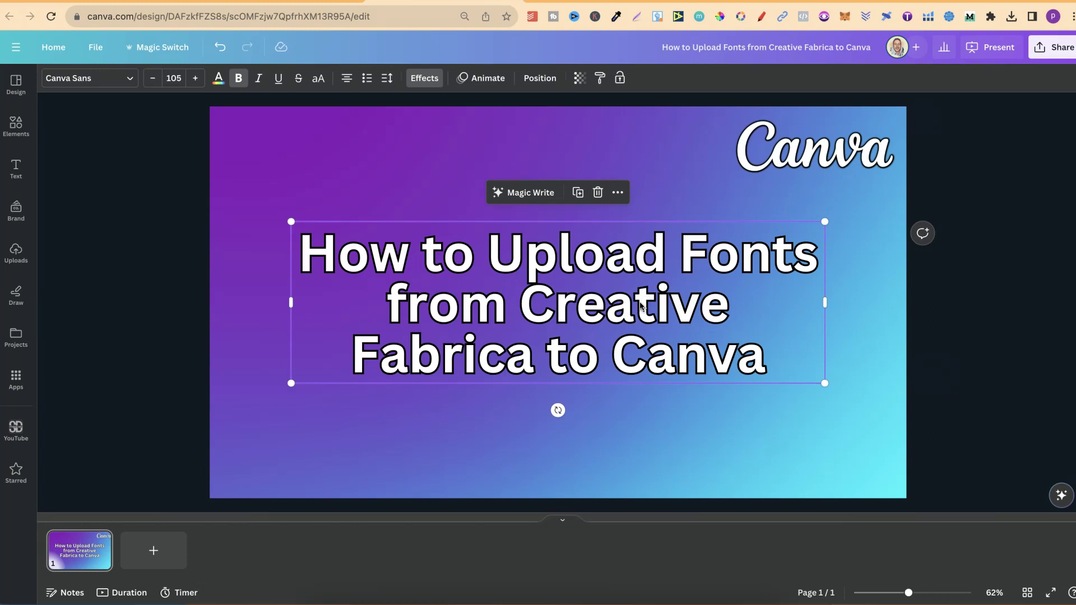
{"action": "left_click", "coordinate": [85, 78]}
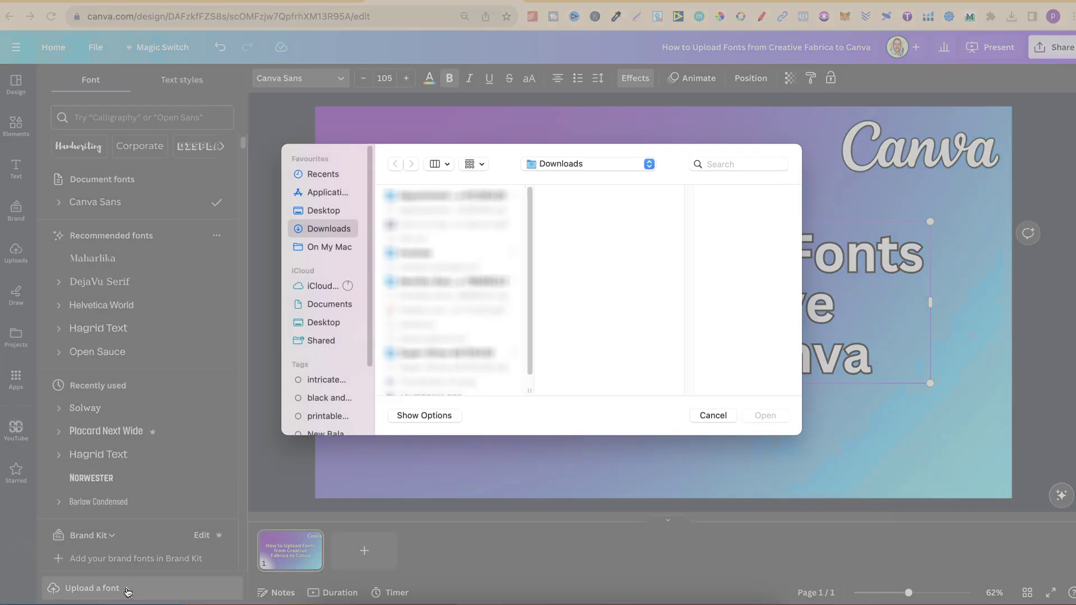
Upload Supershine.ttf from the Super-Shine folder and accept Canva's font upload terms
{"action": "left_click", "coordinate": [432, 355]}
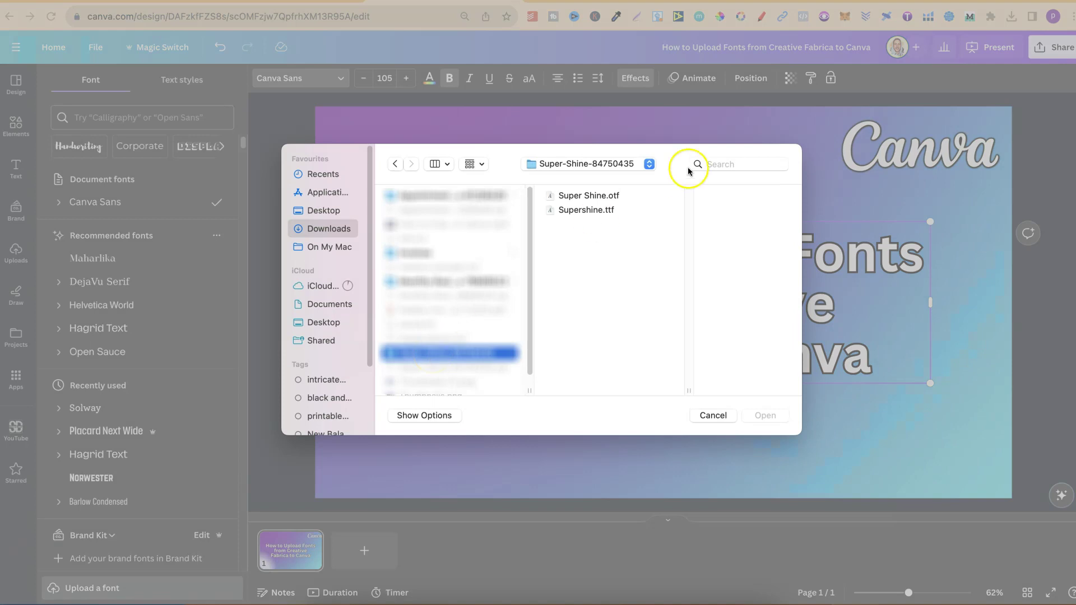
{"action": "left_click", "coordinate": [586, 209]}
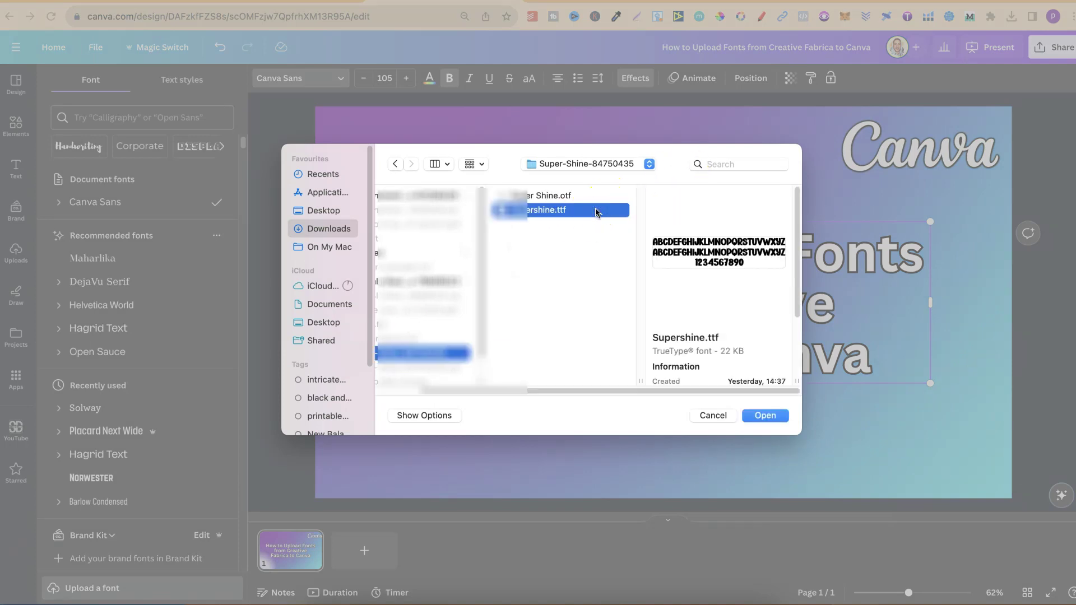
{"action": "left_click", "coordinate": [766, 415]}
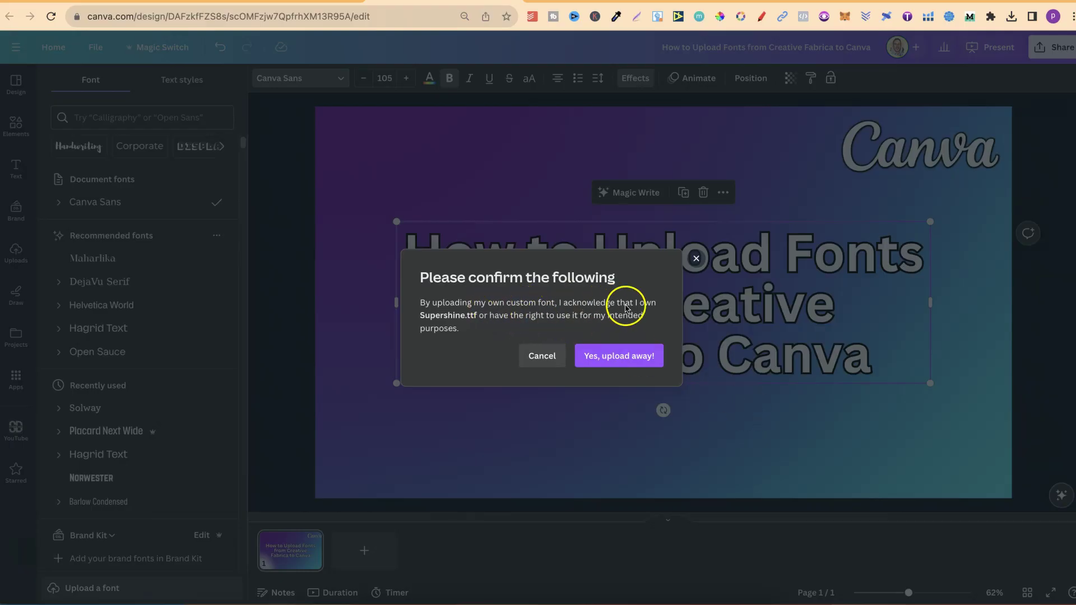
{"action": "left_click", "coordinate": [630, 358]}
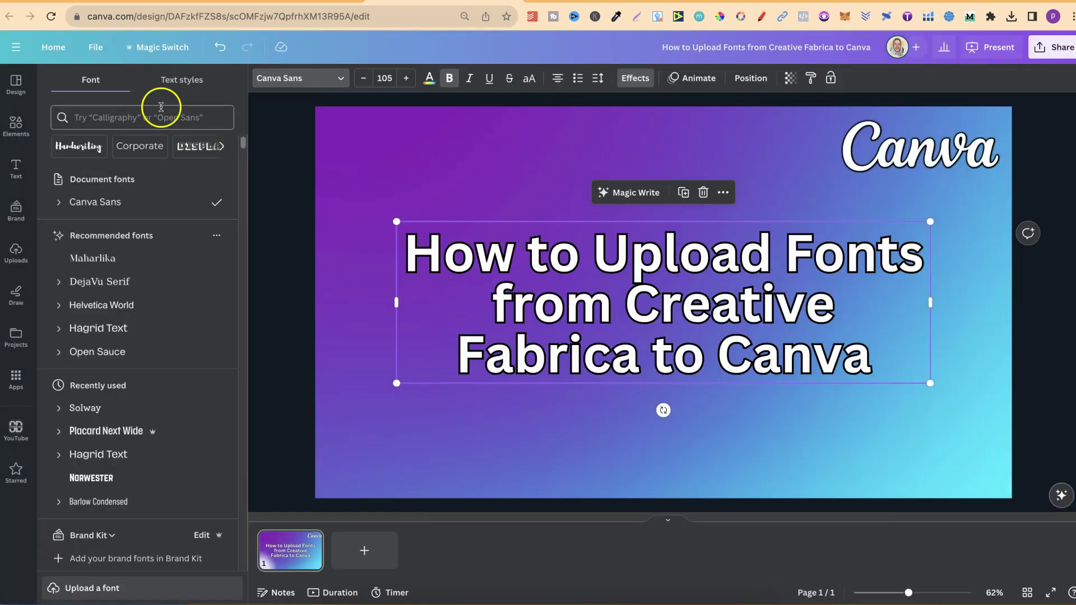
Set the title font to Super Shine Regular via a font search
{"action": "left_click", "coordinate": [140, 118]}
{"action": "type", "text": "super shine"}
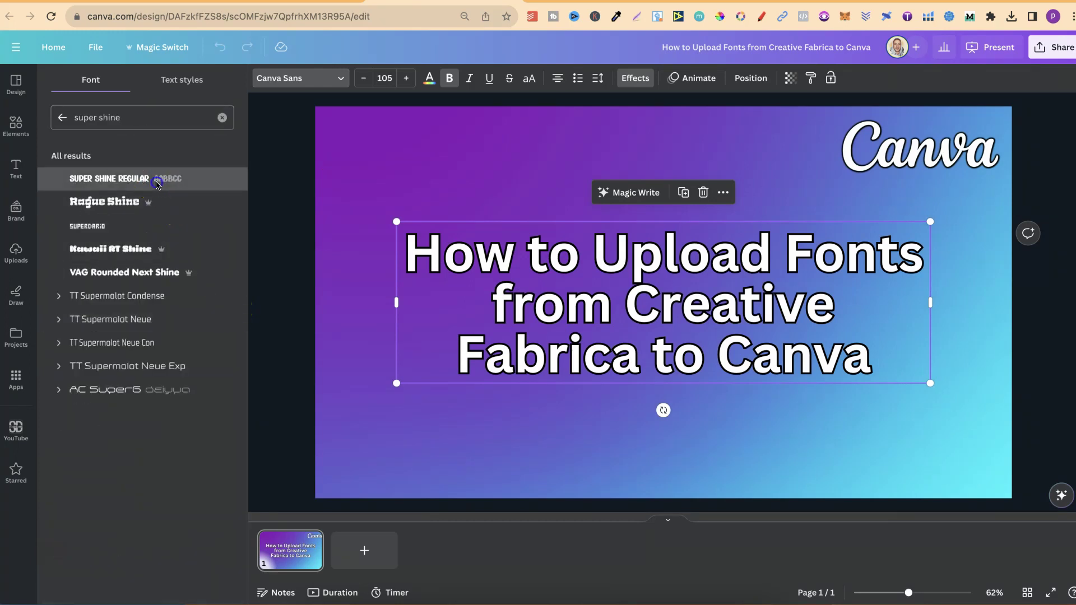
{"action": "left_click", "coordinate": [157, 180]}
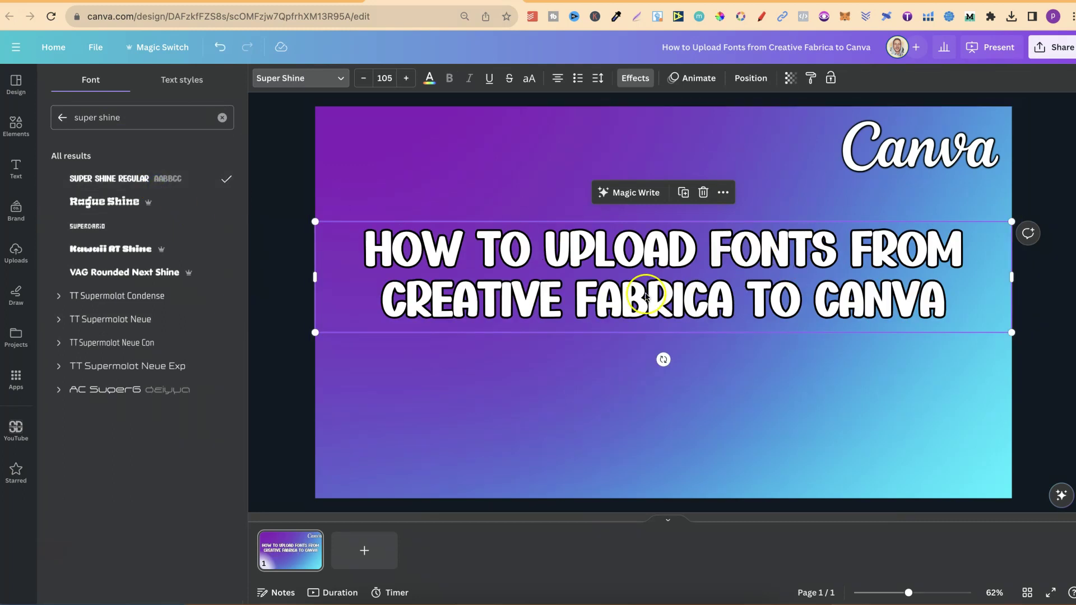
Narrow the title box so it wraps to two lines and move it lower
{"action": "left_click_drag", "start_coordinate": [1013, 277], "coordinate": [951, 285]}
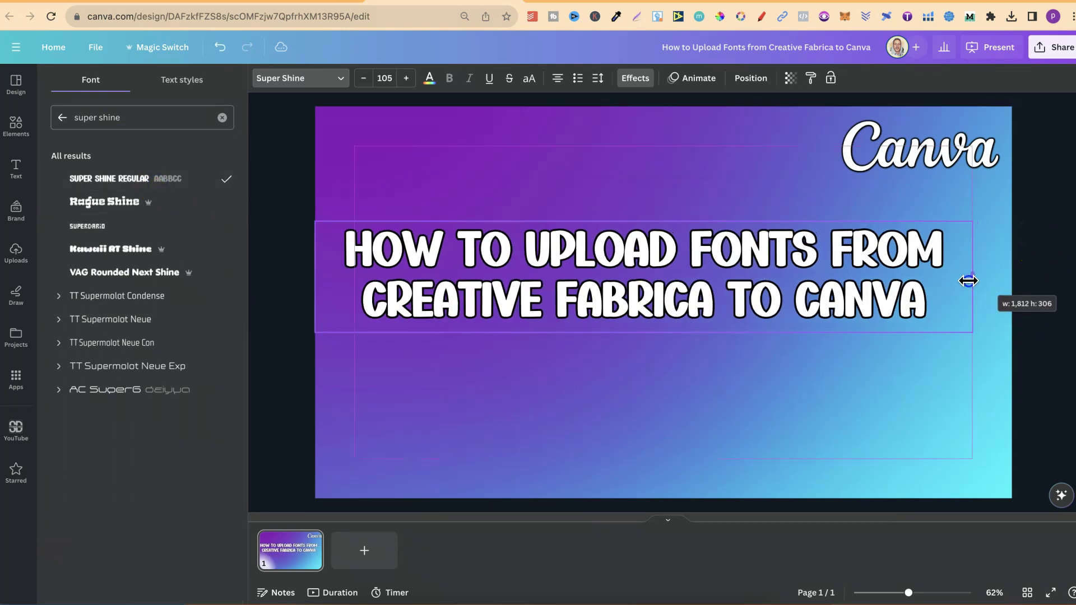
{"action": "left_click", "coordinate": [845, 385]}
{"action": "left_click_drag", "start_coordinate": [801, 308], "coordinate": [841, 361]}
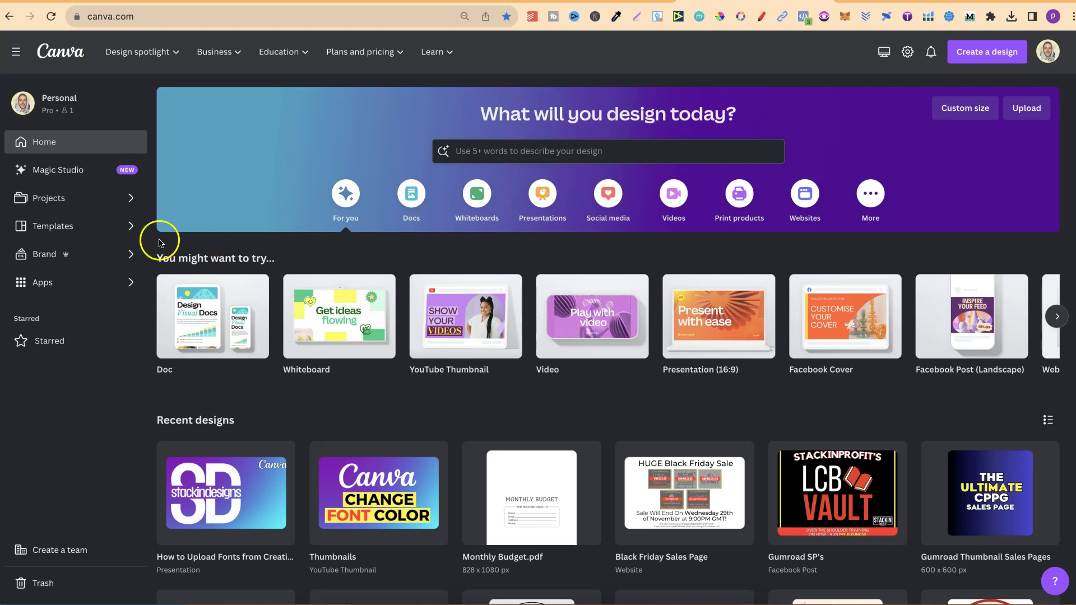
Show the Brand Kit page from the Canva home sidebar
{"action": "left_click", "coordinate": [88, 259]}
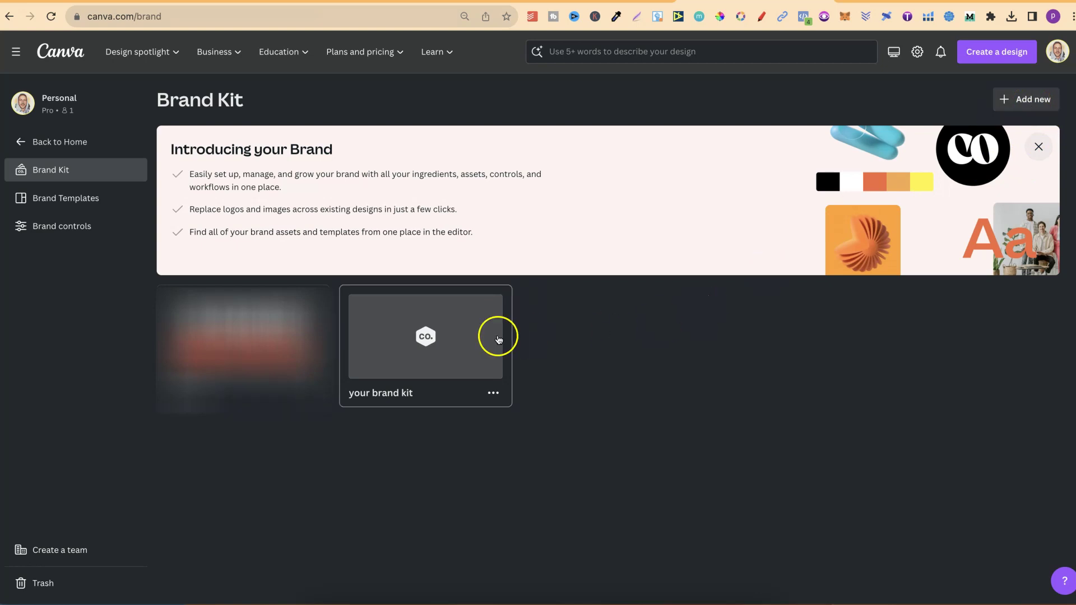
In 'your brand kit', show the Uploaded fonts list via the Fonts section's Add new
{"action": "left_click", "coordinate": [426, 337]}
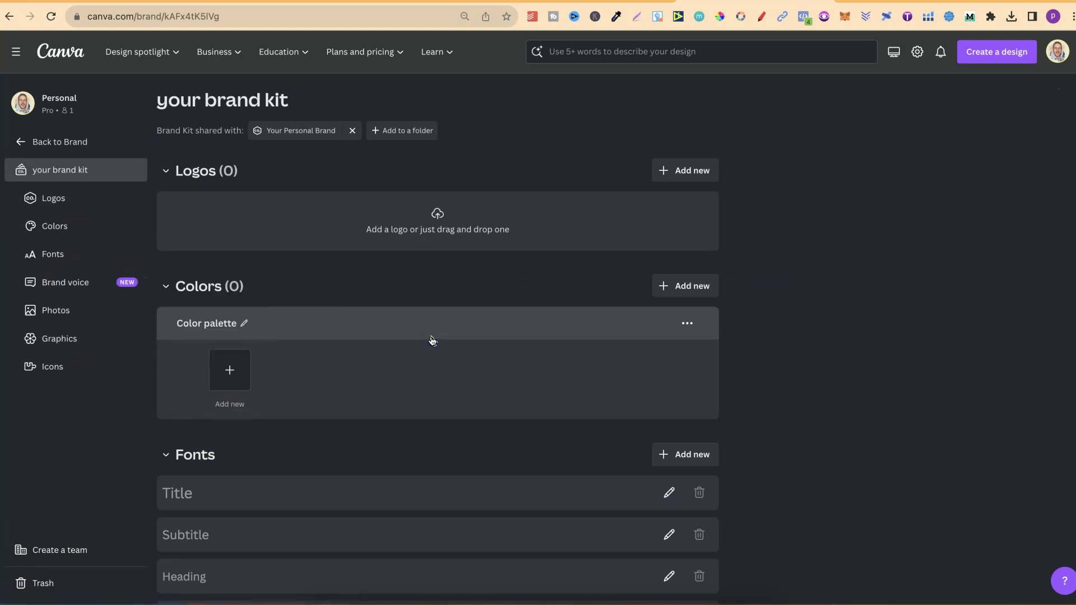
{"action": "scroll", "coordinate": [908, 454], "scroll_direction": "down", "scroll_amount": 3}
{"action": "scroll", "coordinate": [909, 455], "scroll_direction": "down", "scroll_amount": 2}
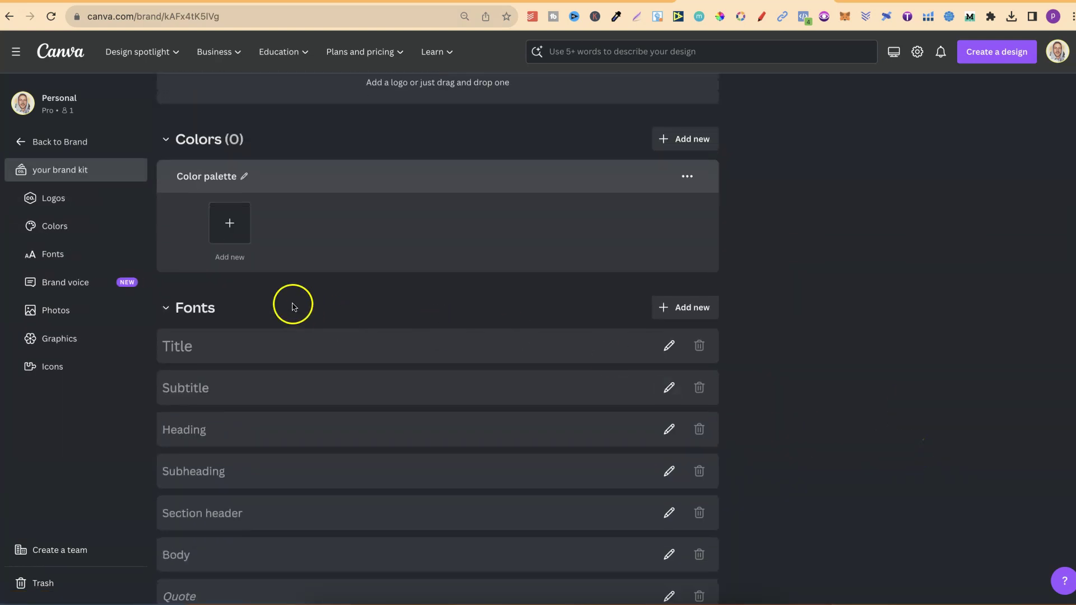
{"action": "left_click", "coordinate": [673, 308]}
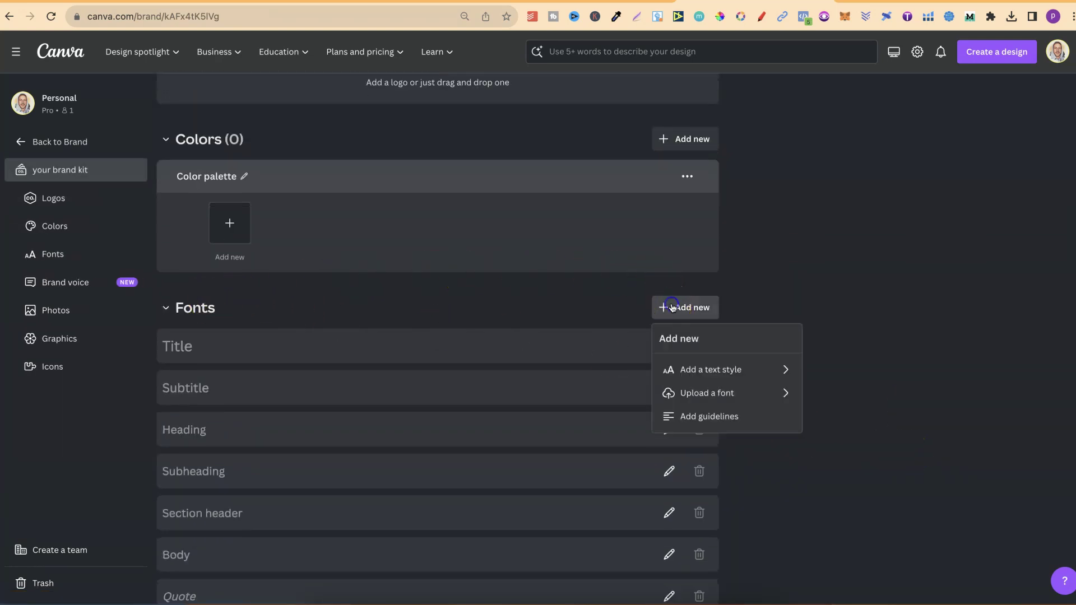
{"action": "left_click", "coordinate": [739, 392]}
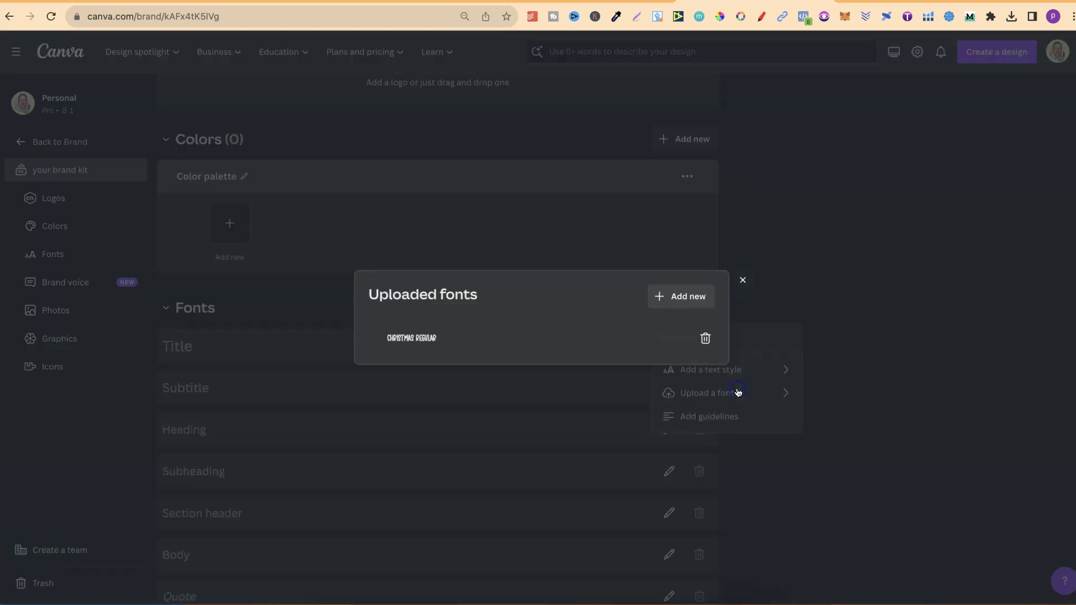
Pick Super Shine.otf for the brand kit, then close the picker and return to the design
{"action": "left_click", "coordinate": [671, 296]}
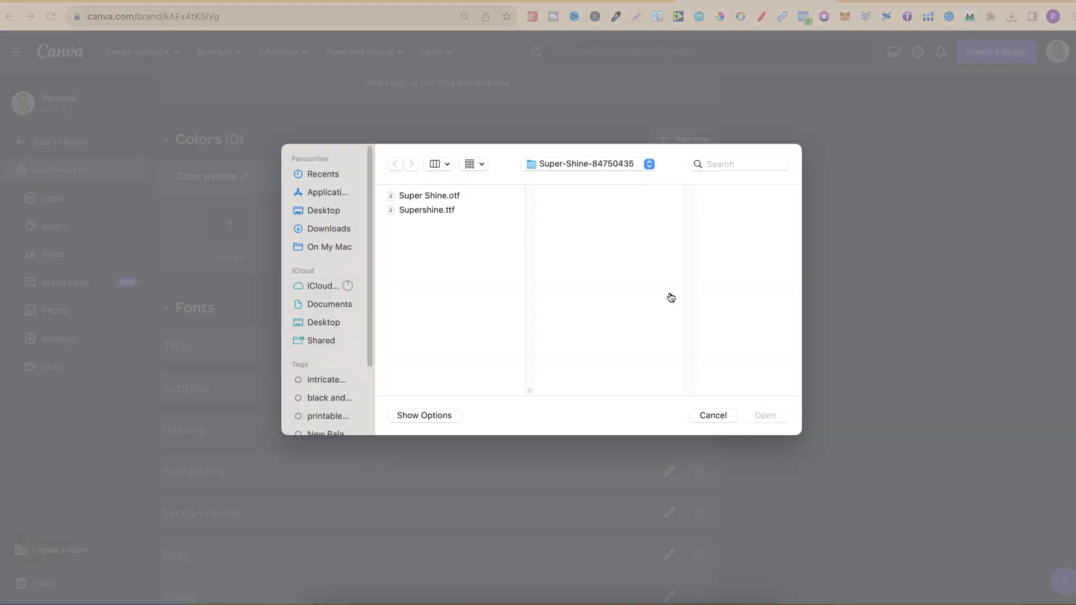
{"action": "left_click", "coordinate": [429, 196]}
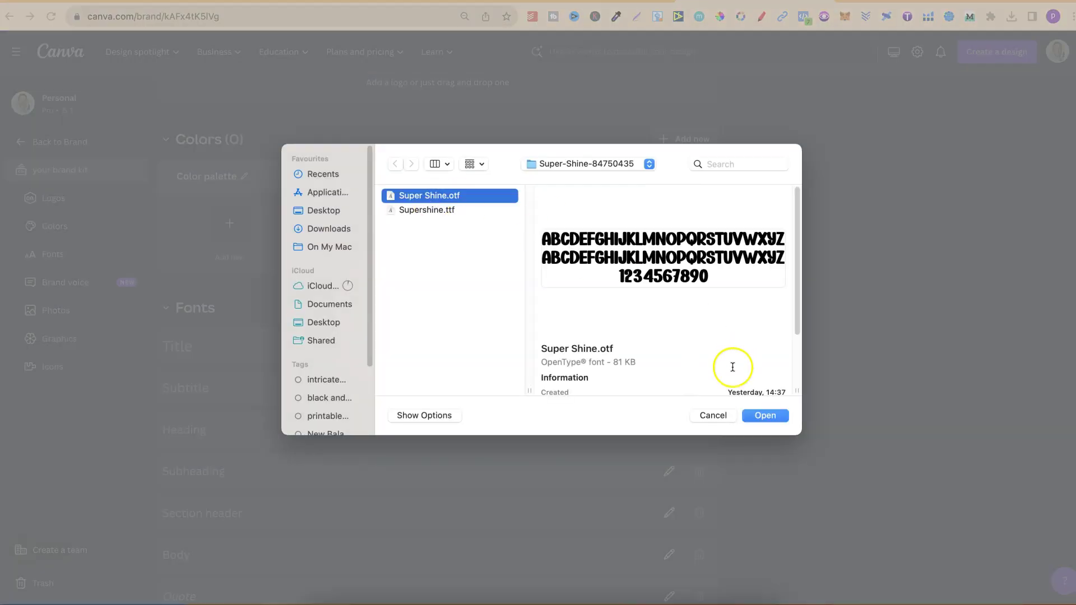
{"action": "left_click", "coordinate": [714, 415]}
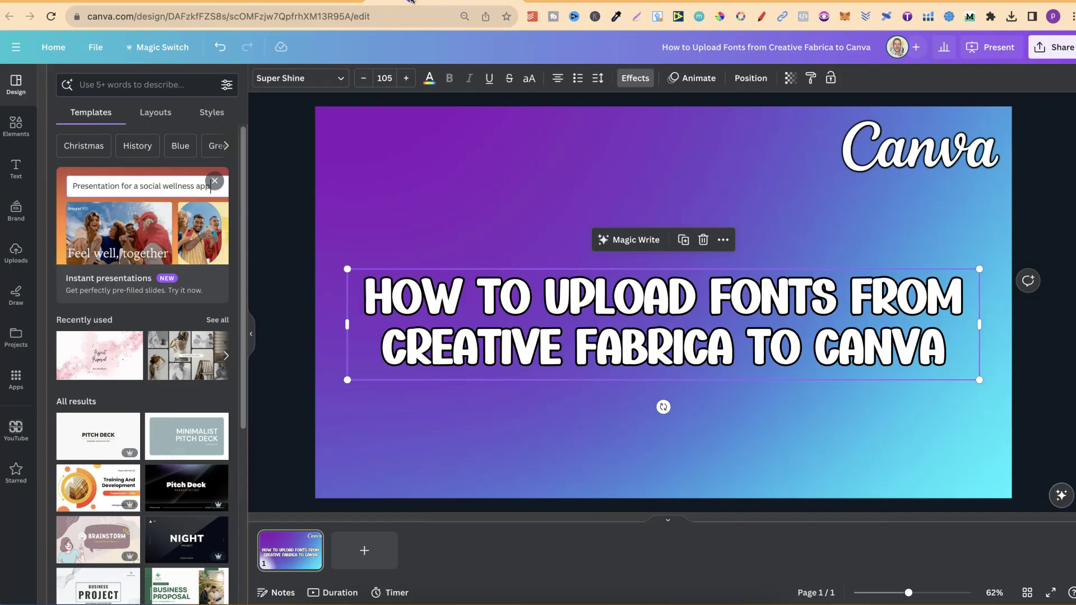